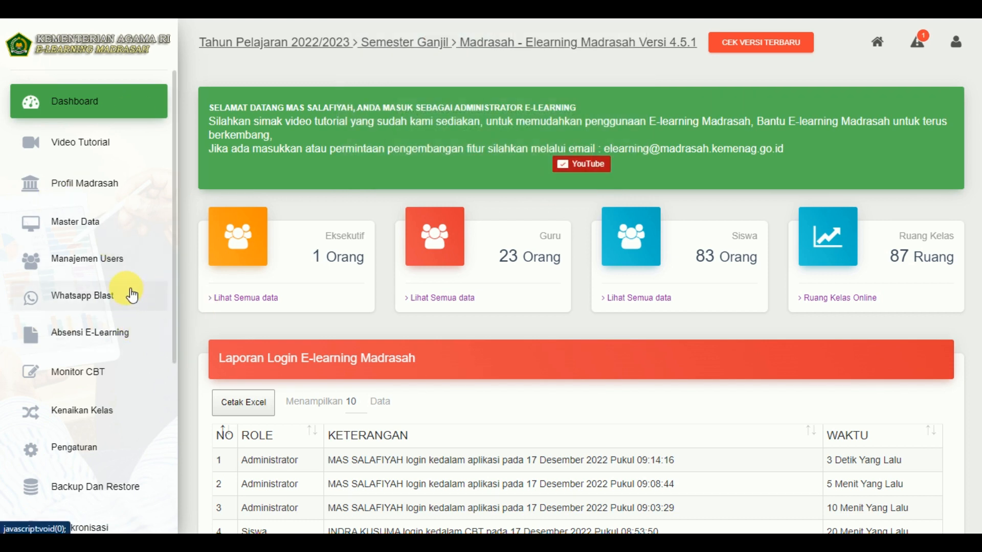
# - Open Data Siswa under Manajemen Users and start a new entry with TAMBAH DATA
pyautogui.click(123, 266)
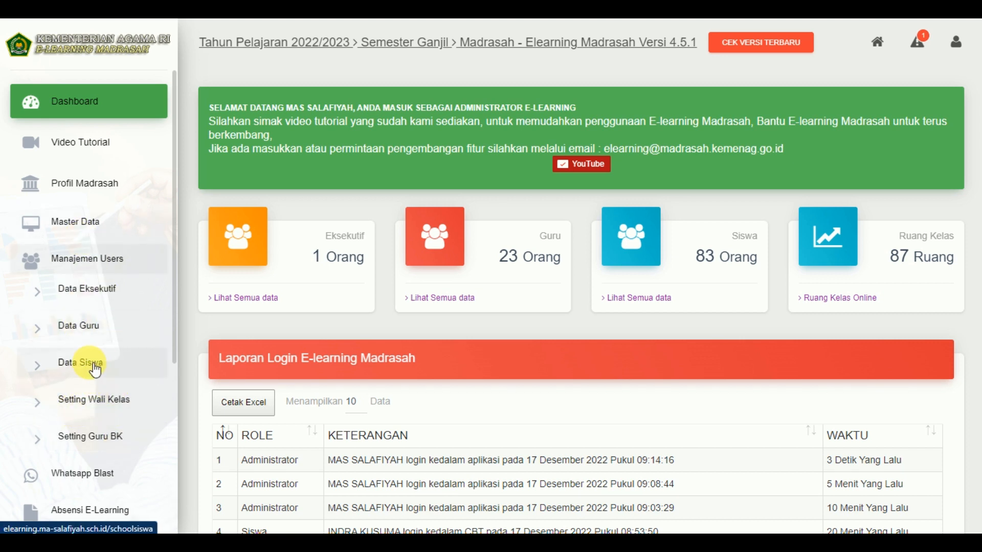
pyautogui.click(83, 360)
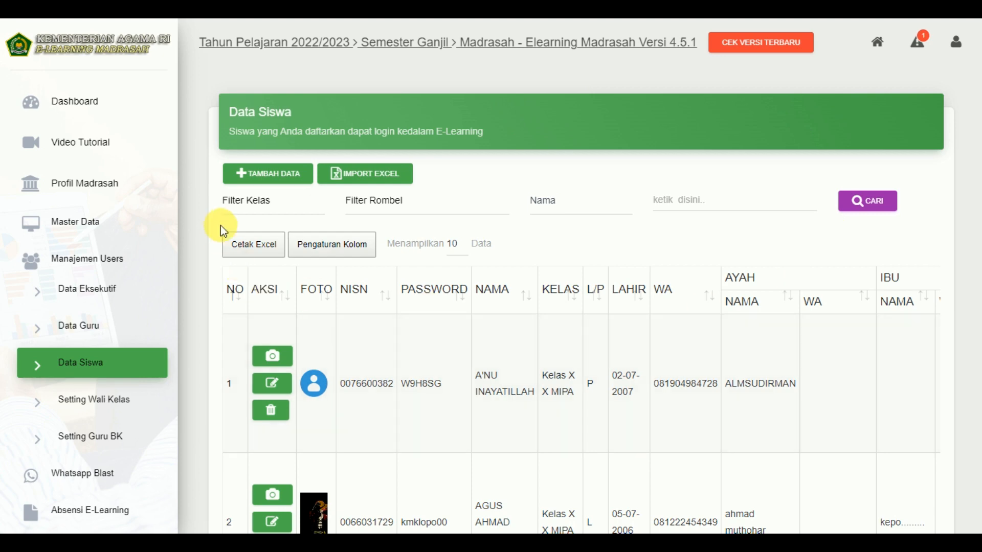
pyautogui.click(283, 180)
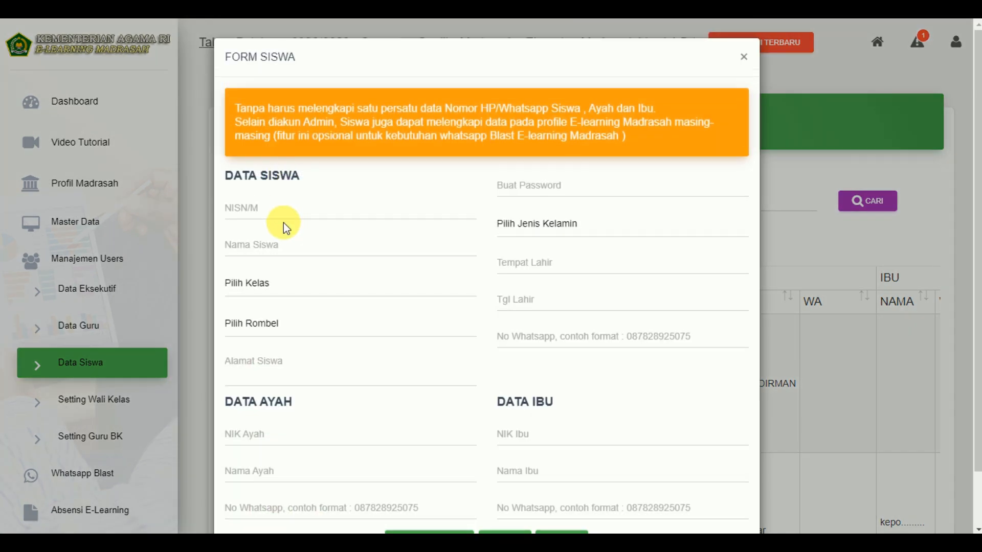
# - Enter the student's NISN number and type the student's full name, fixing typos
pyautogui.click(284, 213)
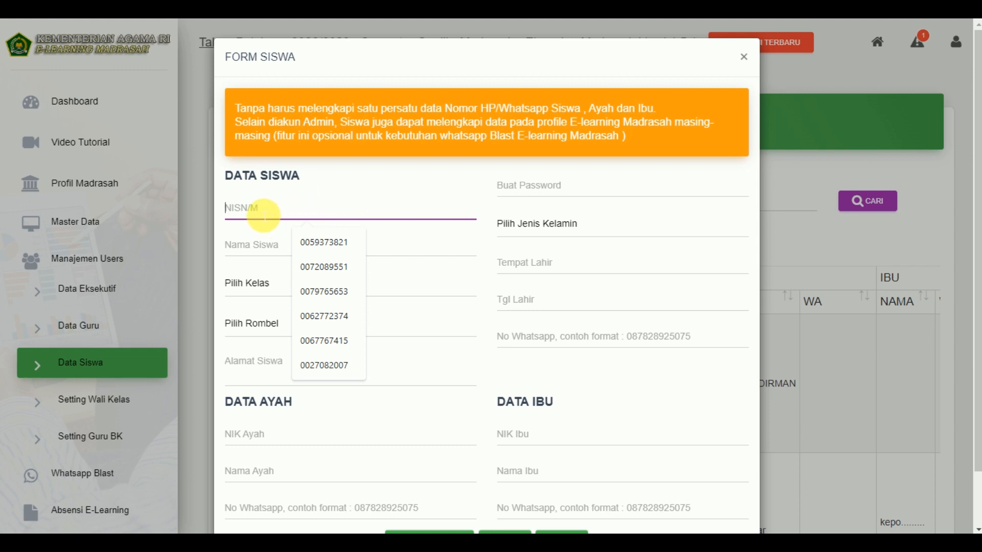
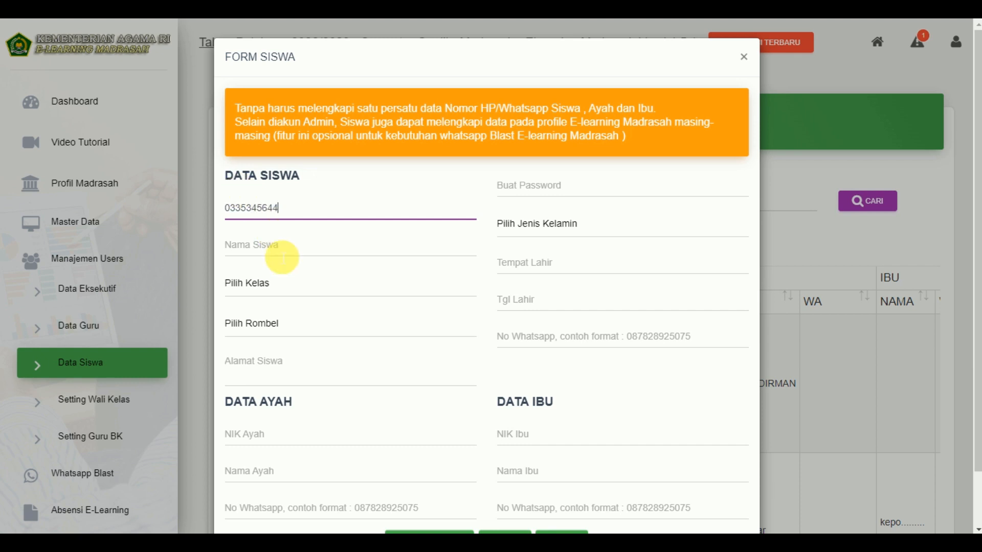
pyautogui.click(353, 259)
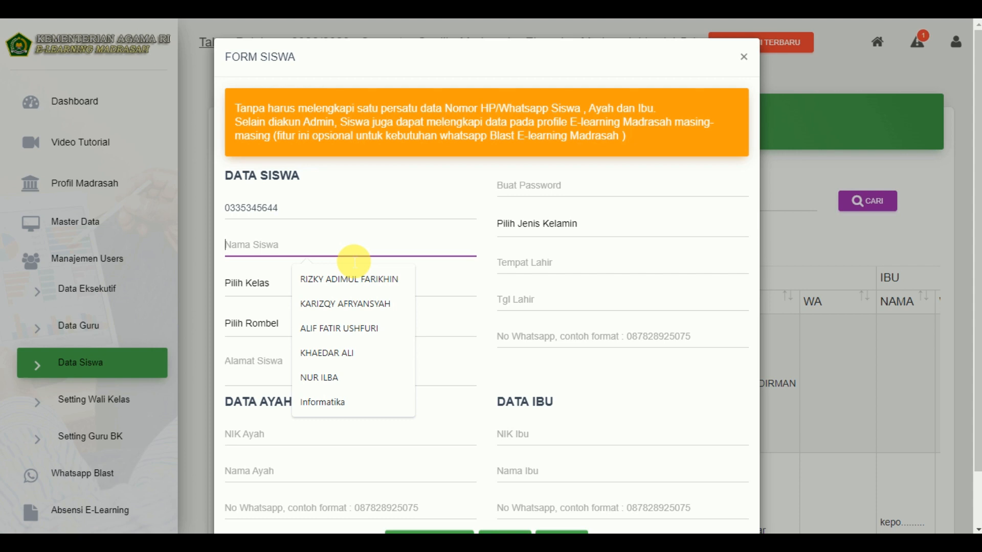
pyautogui.write('Sn')
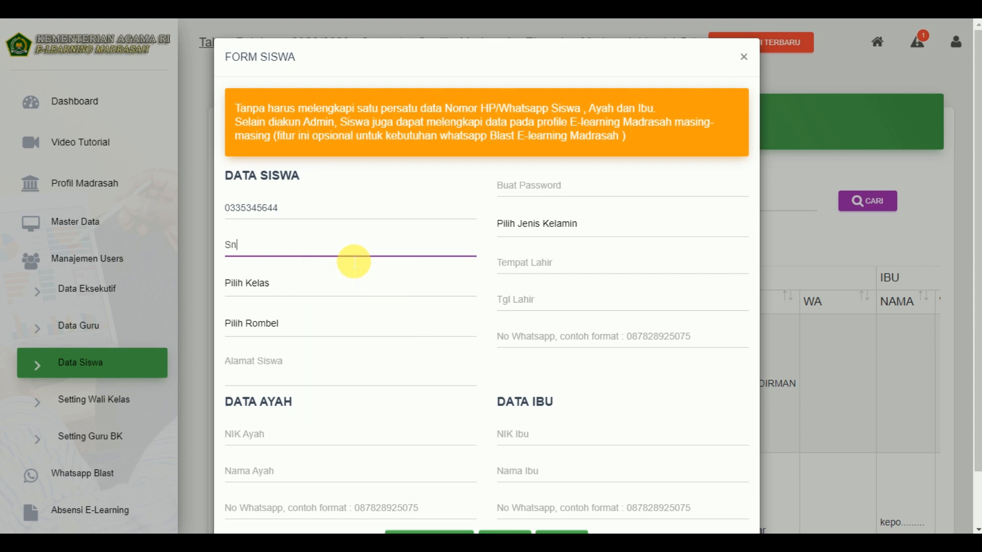
pyautogui.press('BackSpace')
pyautogui.write('and')
pyautogui.write('re')
pyautogui.write('a')
pyautogui.press('BackSpace')
# - Finish the student's name and set class to Kelas X and group to X MIPA
pyautogui.write('go')
pyautogui.click(312, 284)
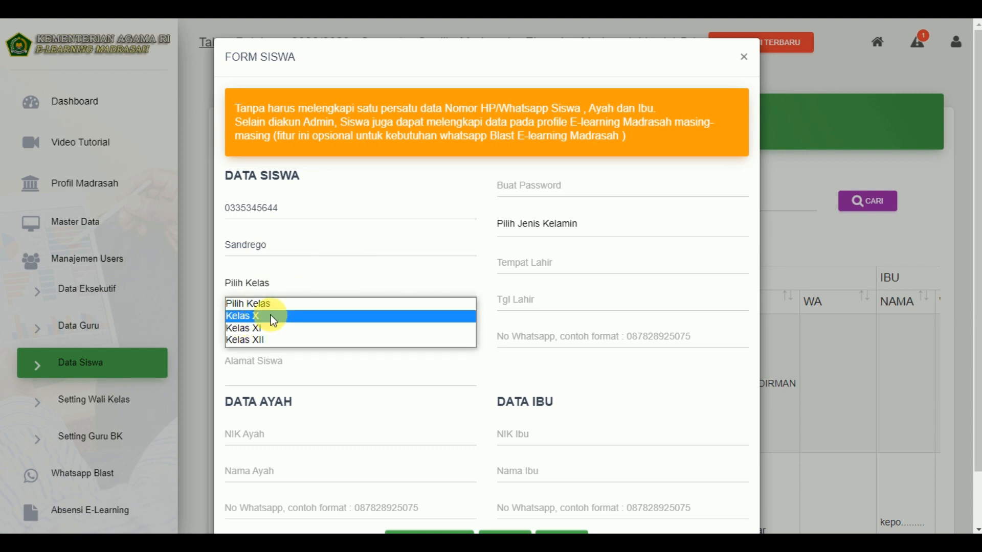
pyautogui.click(271, 315)
pyautogui.click(302, 324)
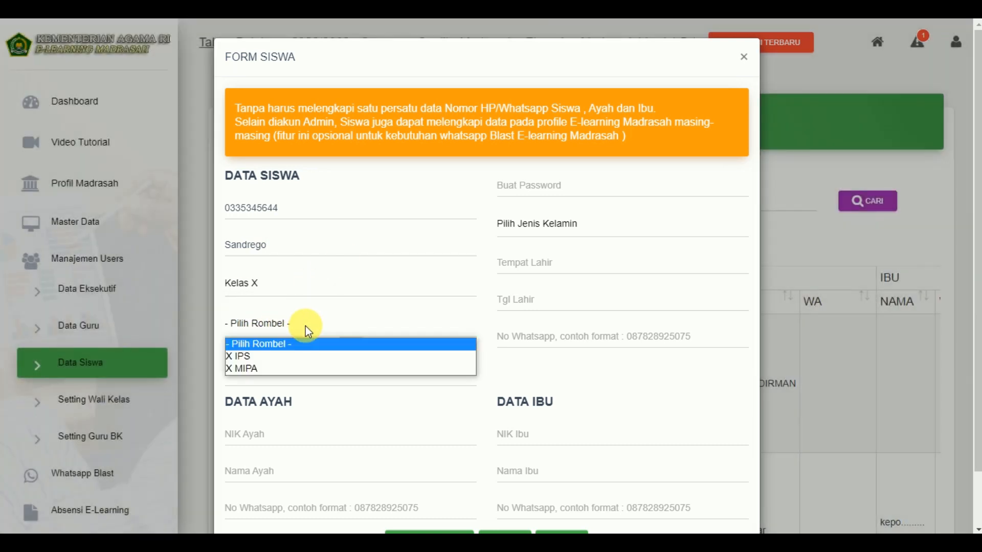
pyautogui.click(300, 369)
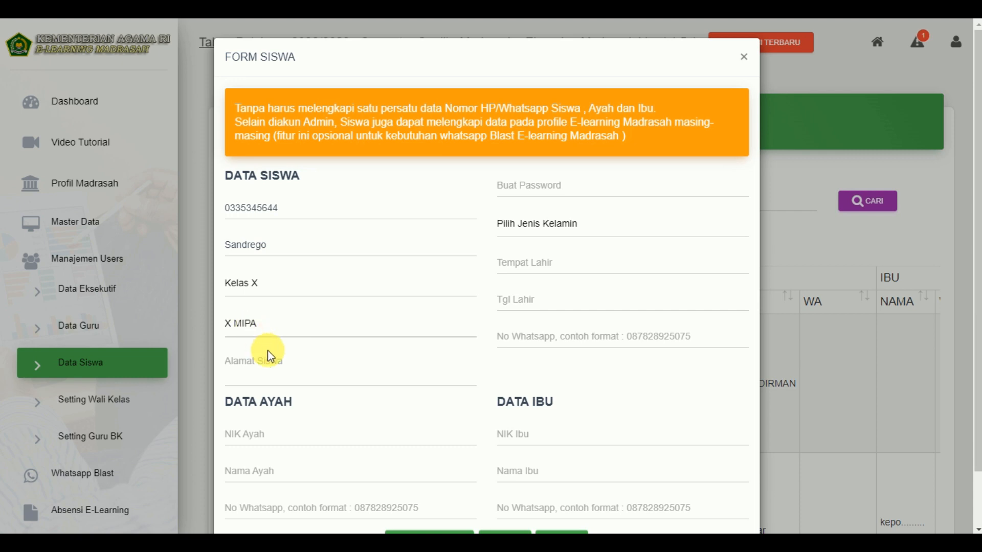
# - Start entering the student's home address in Alamat Siswa
pyautogui.click(291, 358)
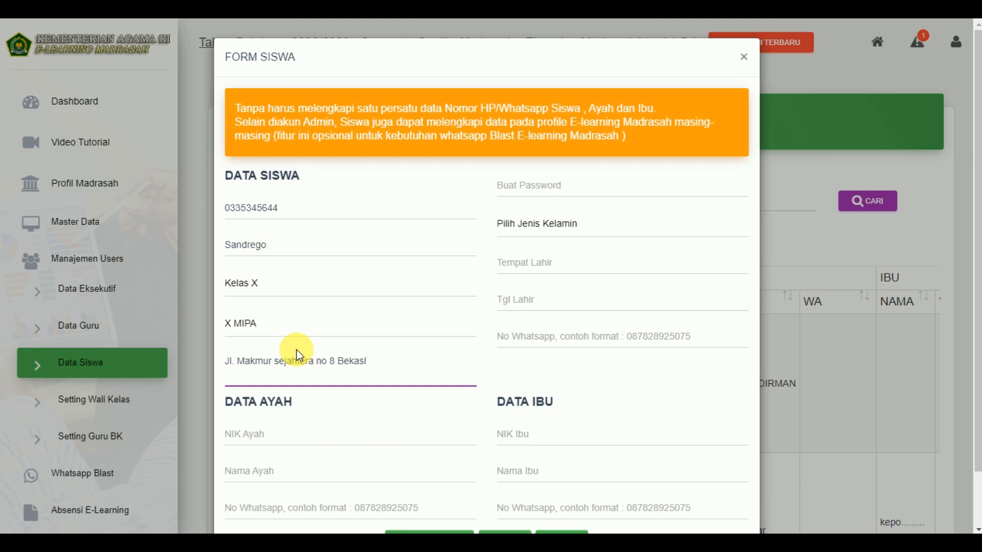
# - Skip past the Data Ayah fields and enter the student's login password in Buat Password
pyautogui.scroll(-3, 438, 403)
pyautogui.click(233, 436)
pyautogui.click(276, 475)
pyautogui.click(318, 511)
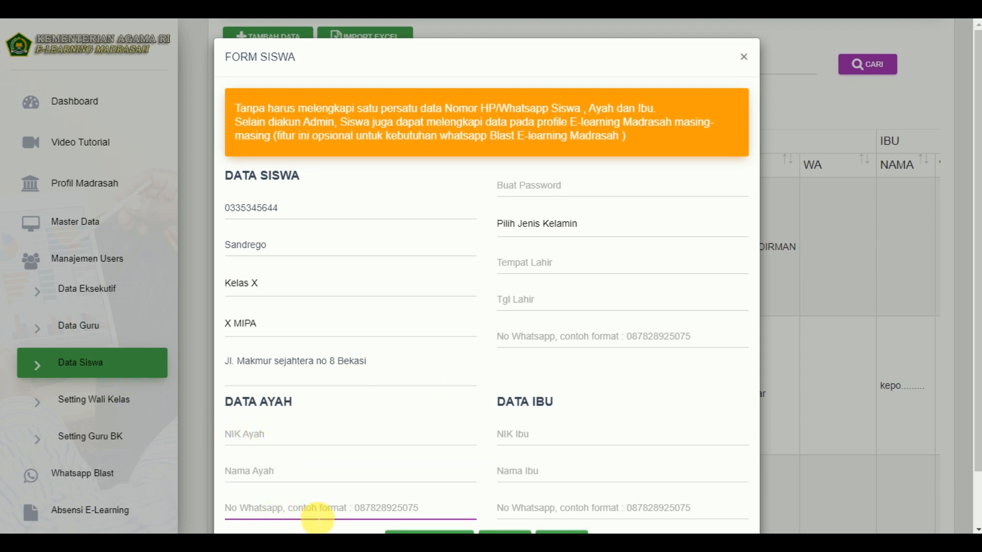
pyautogui.click(564, 186)
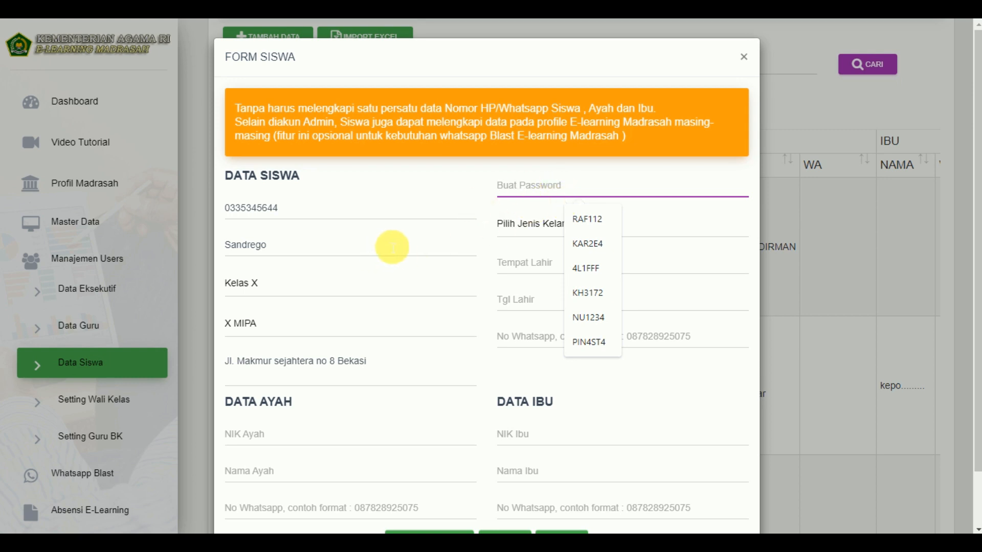
pyautogui.click(481, 190)
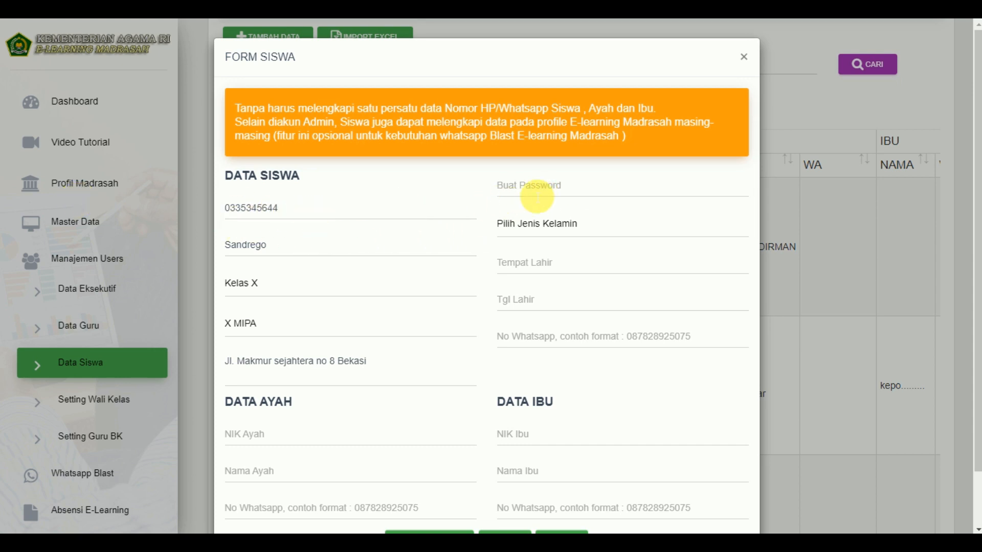
pyautogui.click(529, 187)
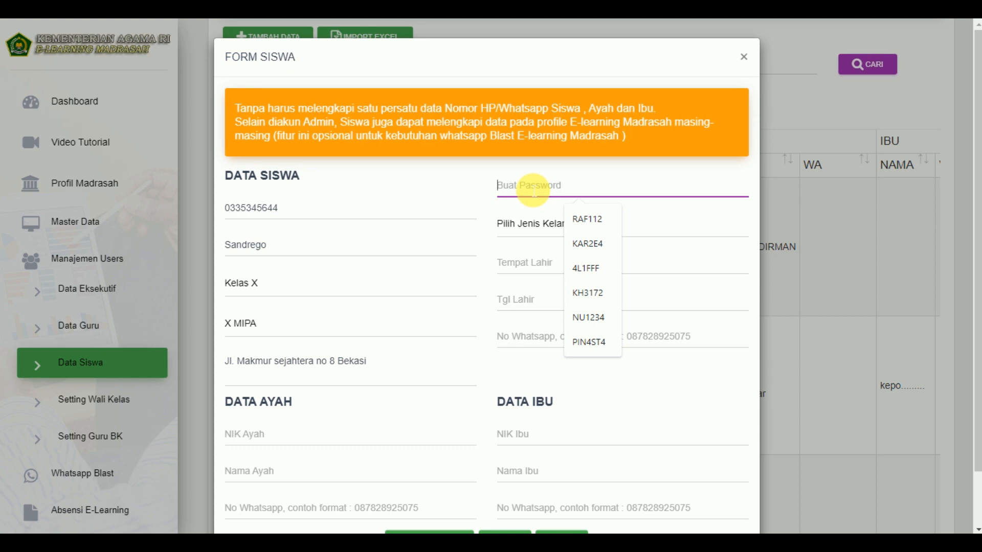
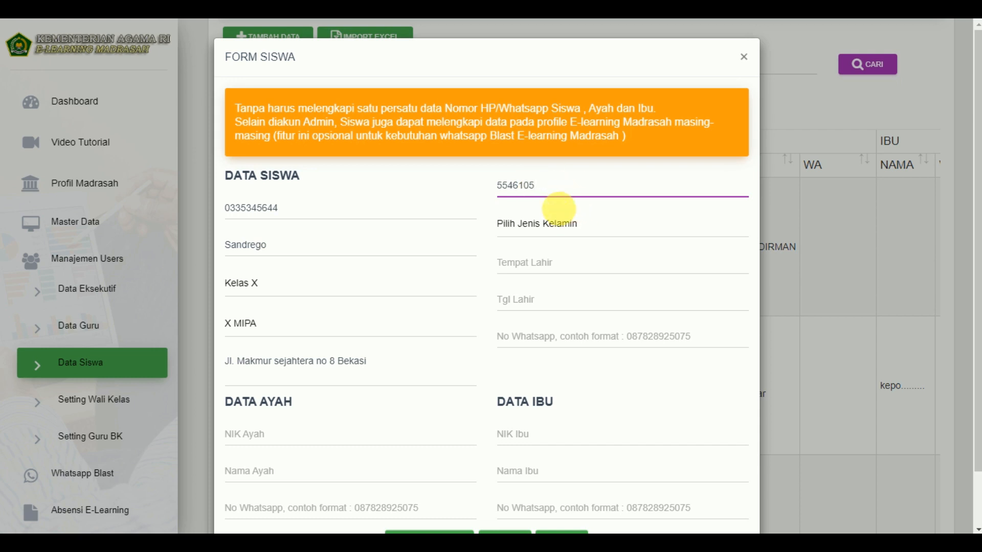
# - Set gender to Laki - Laki and birthplace to BEKASI
pyautogui.click(578, 234)
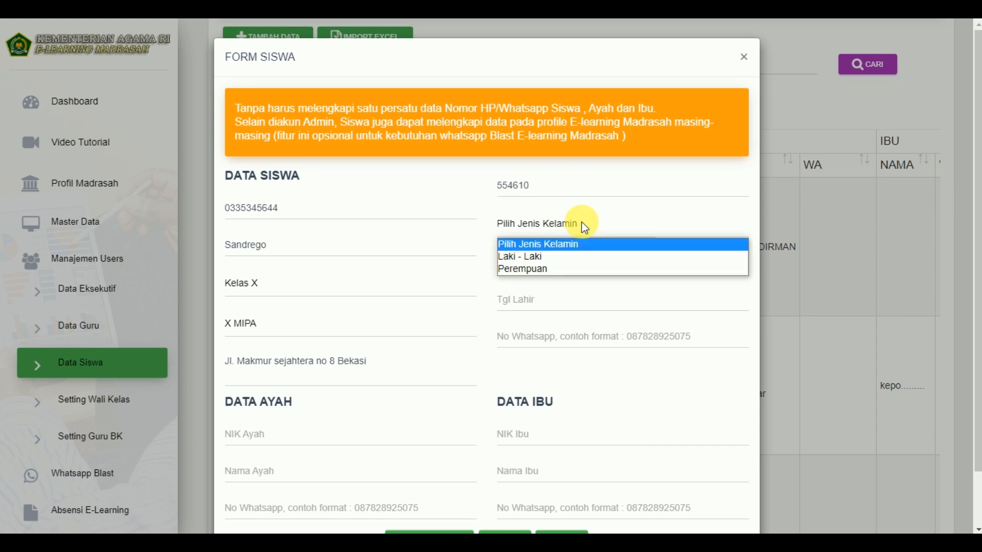
pyautogui.click(572, 257)
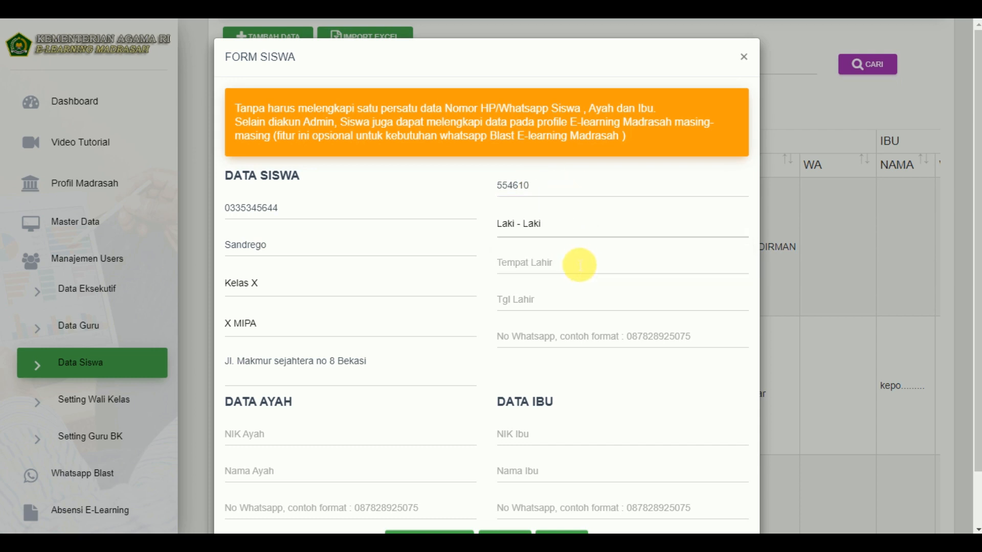
pyautogui.click(576, 266)
pyautogui.click(581, 333)
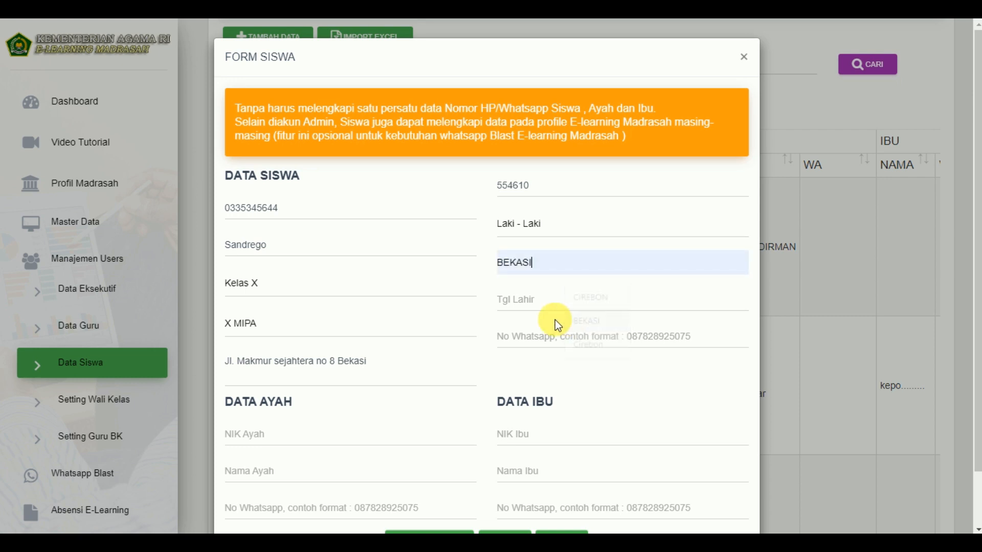
# - Pick 6 September 1995 as the birth date in the Tgl Lahir calendar
pyautogui.click(548, 299)
pyautogui.click(643, 333)
pyautogui.scroll(-18, 612, 257)
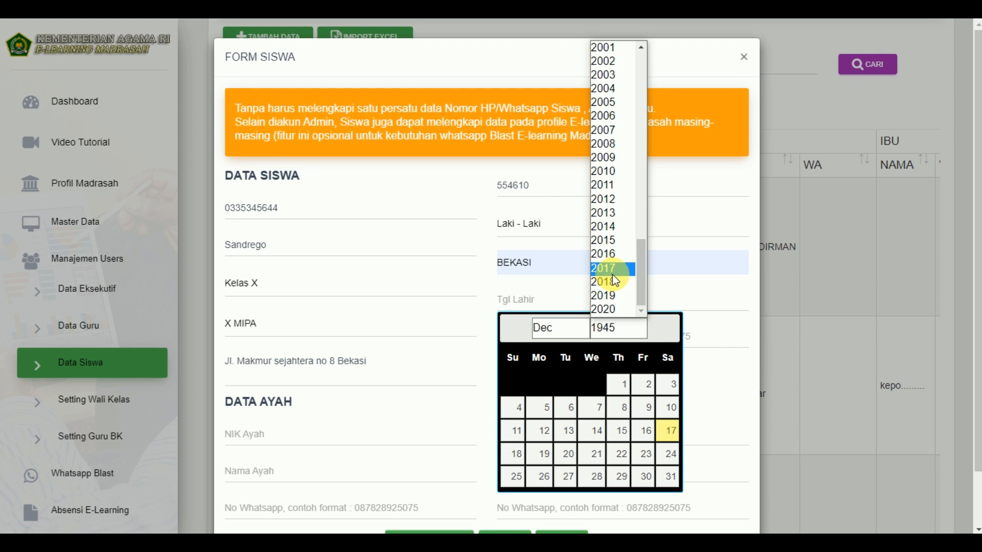
pyautogui.scroll(4, 616, 229)
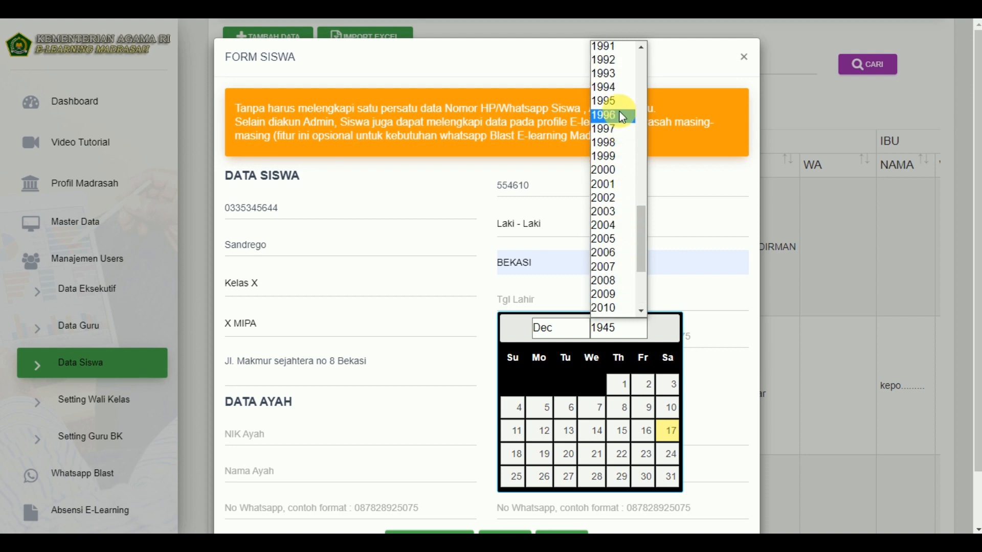
pyautogui.click(614, 104)
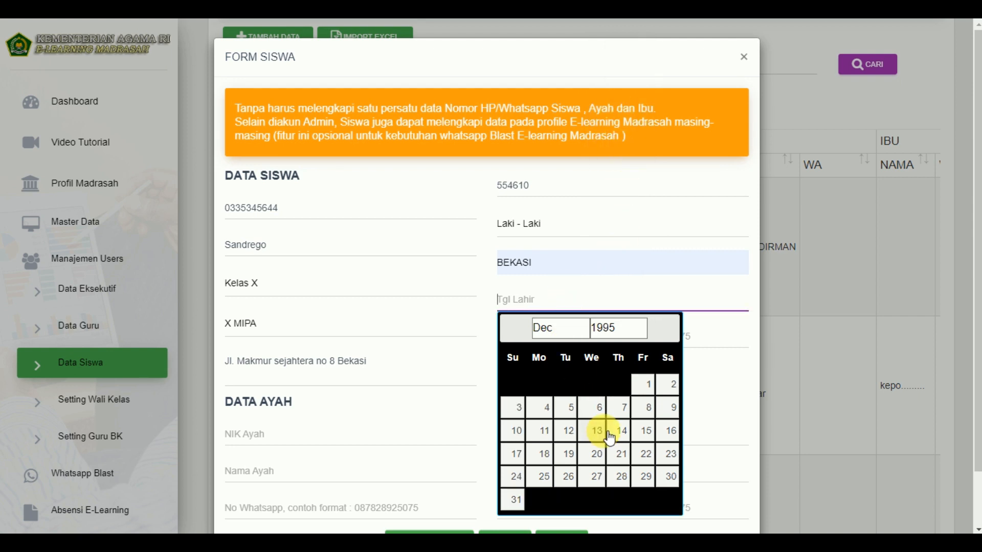
pyautogui.click(565, 331)
pyautogui.click(542, 456)
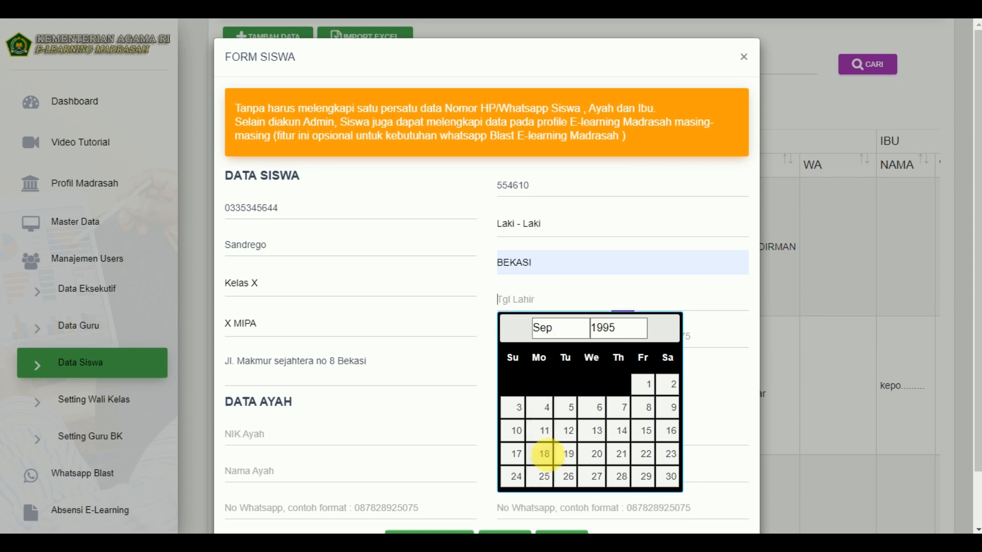
pyautogui.click(597, 408)
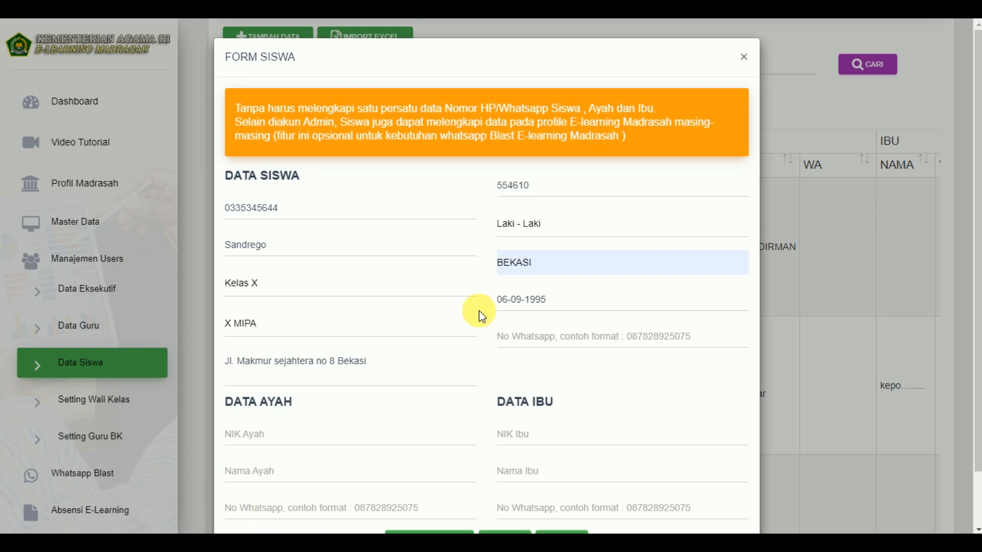
pyautogui.scroll(-3, 634, 418)
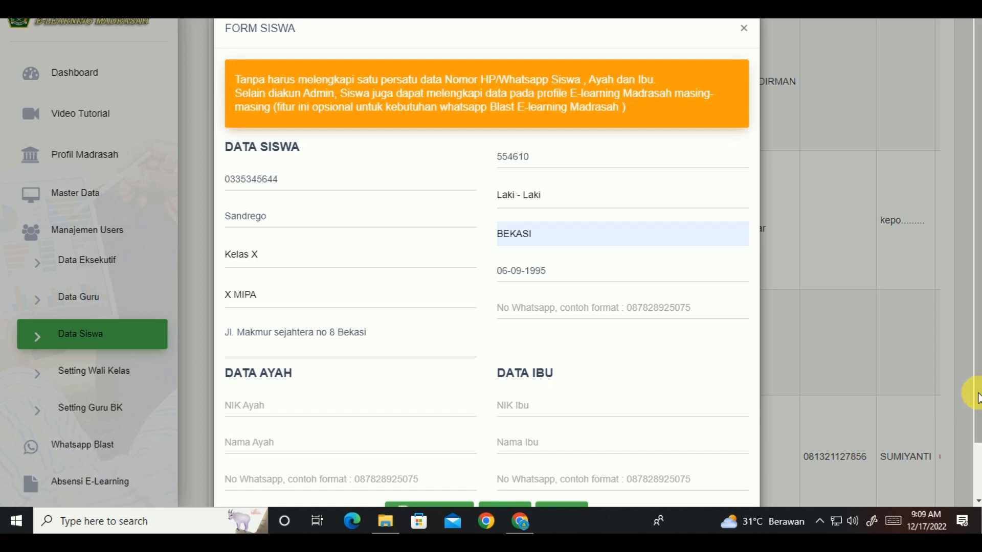
# - Scroll to the bottom of Form Siswa and save the student with SIMPAN DATA
pyautogui.scroll(-1, 976, 432)
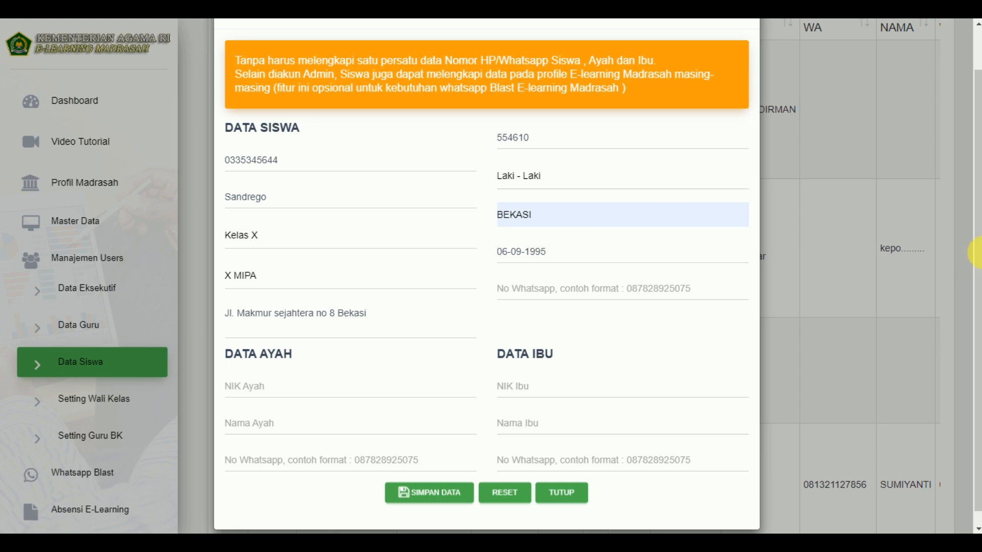
pyautogui.moveTo(980, 250); pyautogui.dragTo(972, 226)
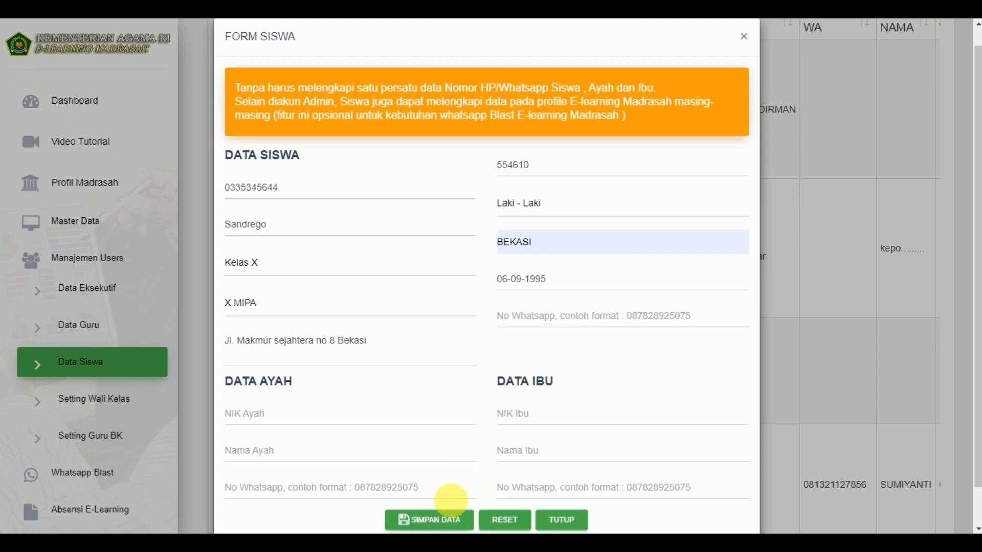
pyautogui.click(443, 522)
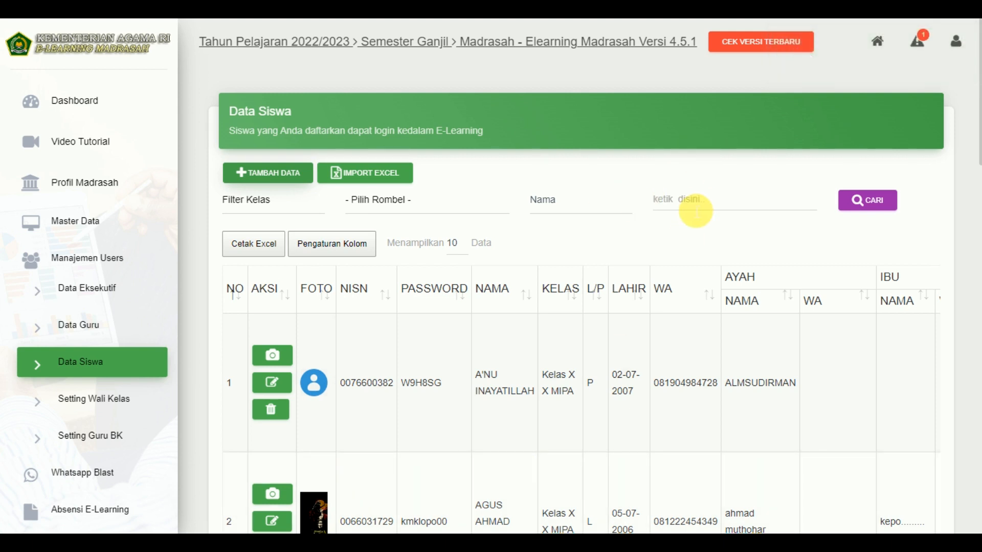
# - Search Data Siswa by Nama for the new student's name
pyautogui.click(592, 203)
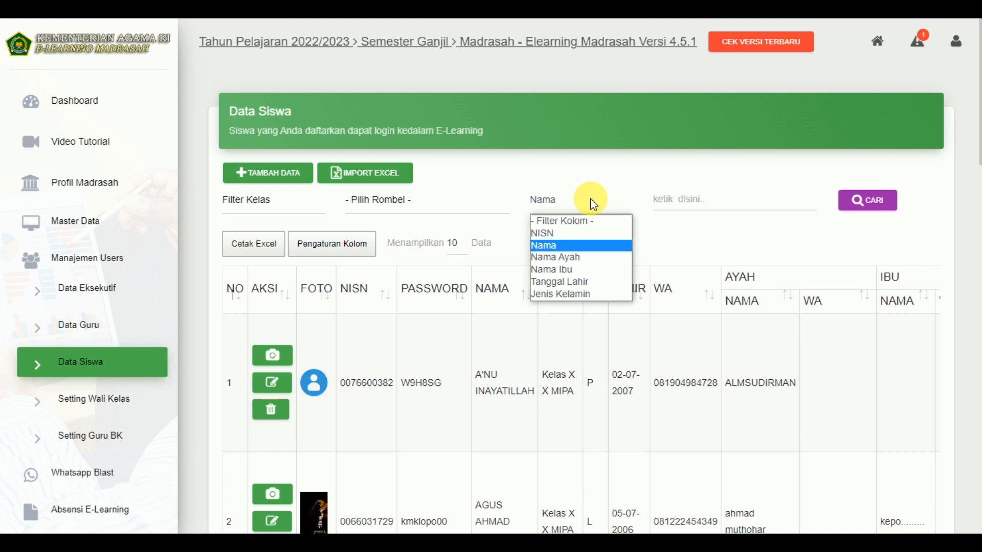
pyautogui.click(701, 219)
pyautogui.click(712, 199)
pyautogui.write('san')
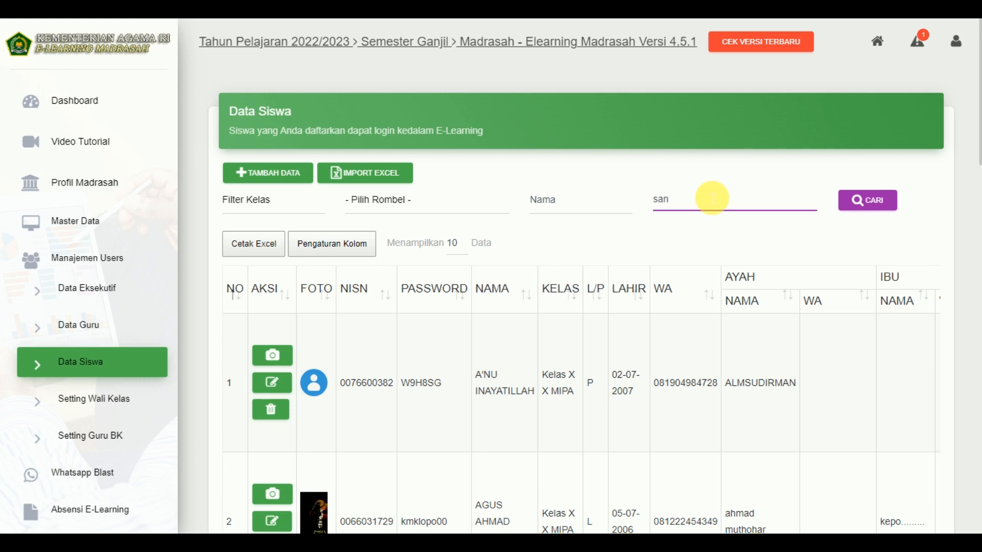
pyautogui.write('drego')
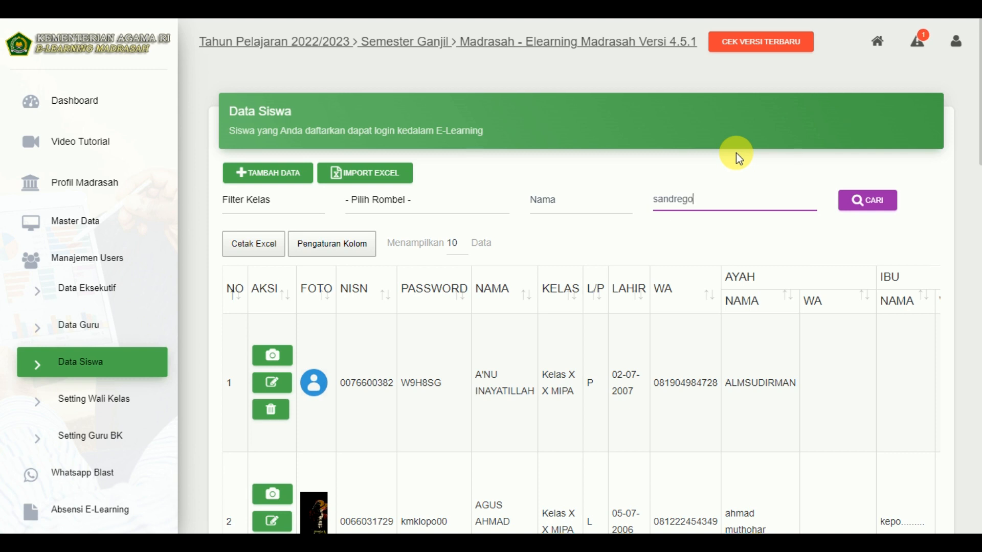
pyautogui.click(871, 201)
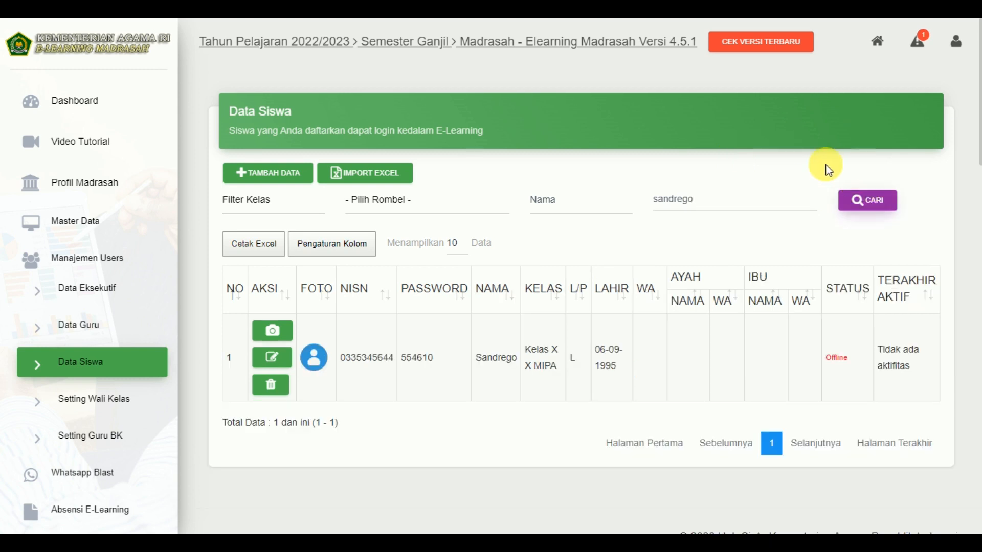